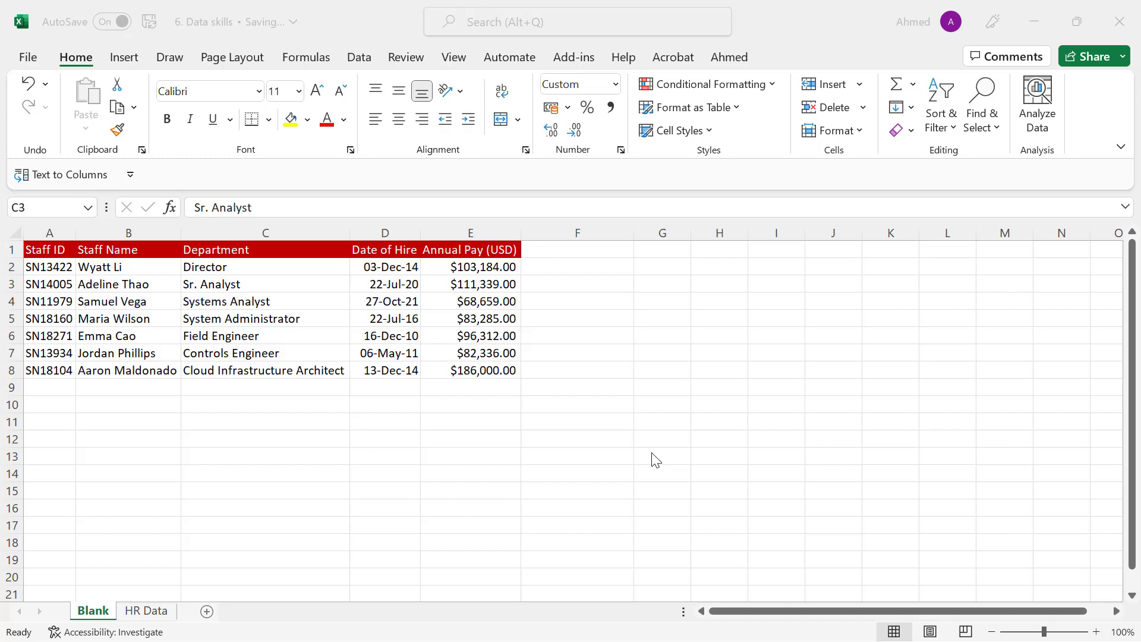
pyautogui.click(79, 60)
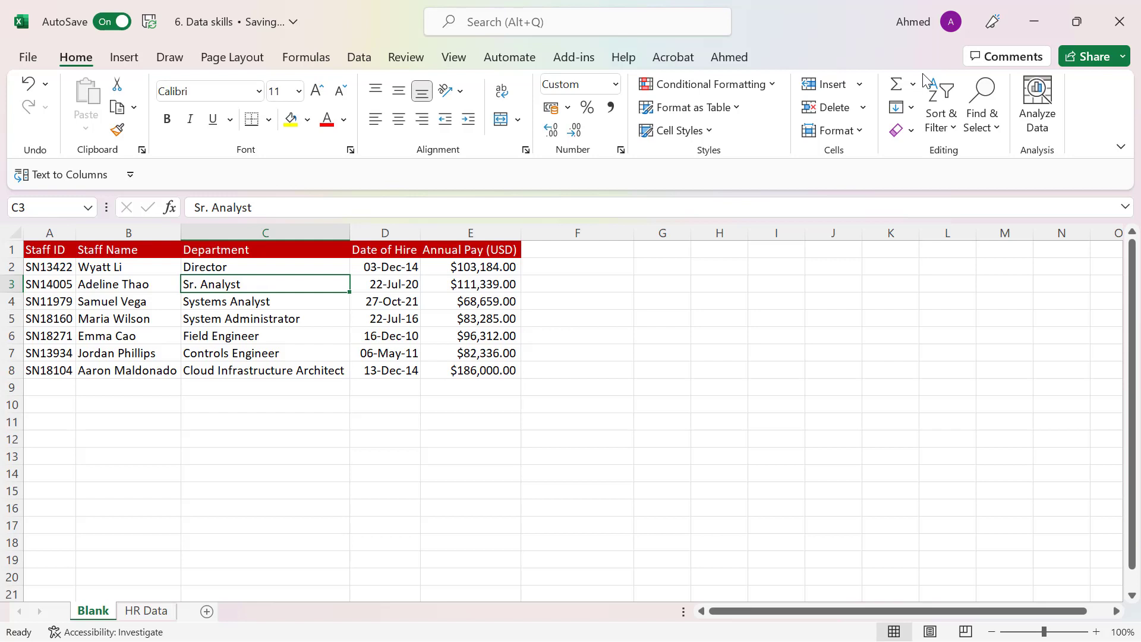
pyautogui.click(121, 59)
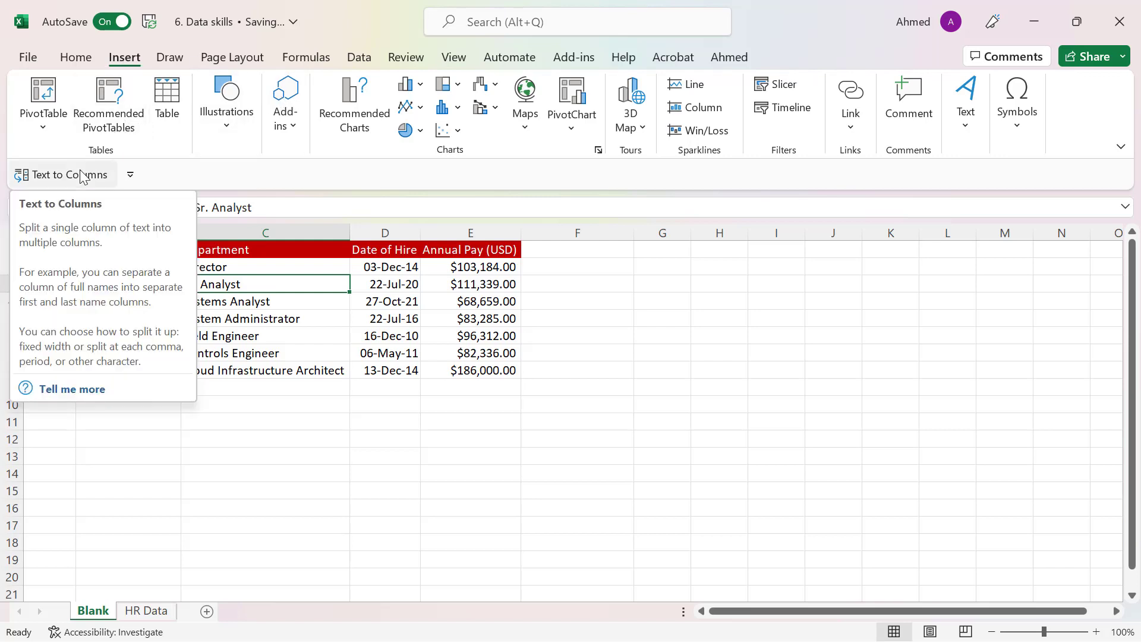
pyautogui.click(171, 59)
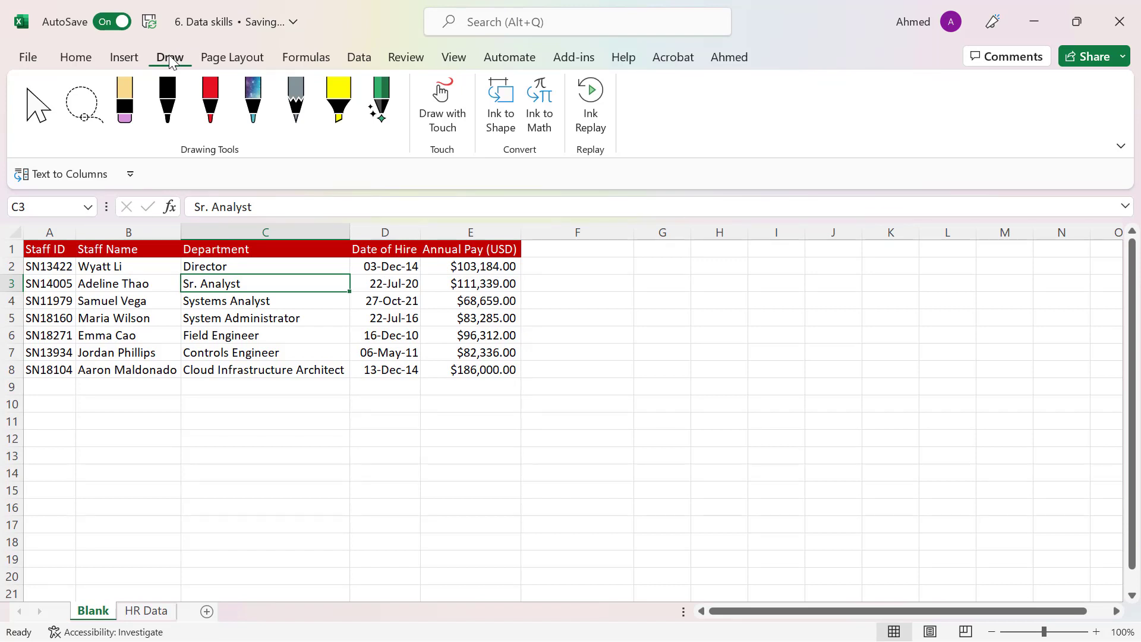
pyautogui.click(326, 63)
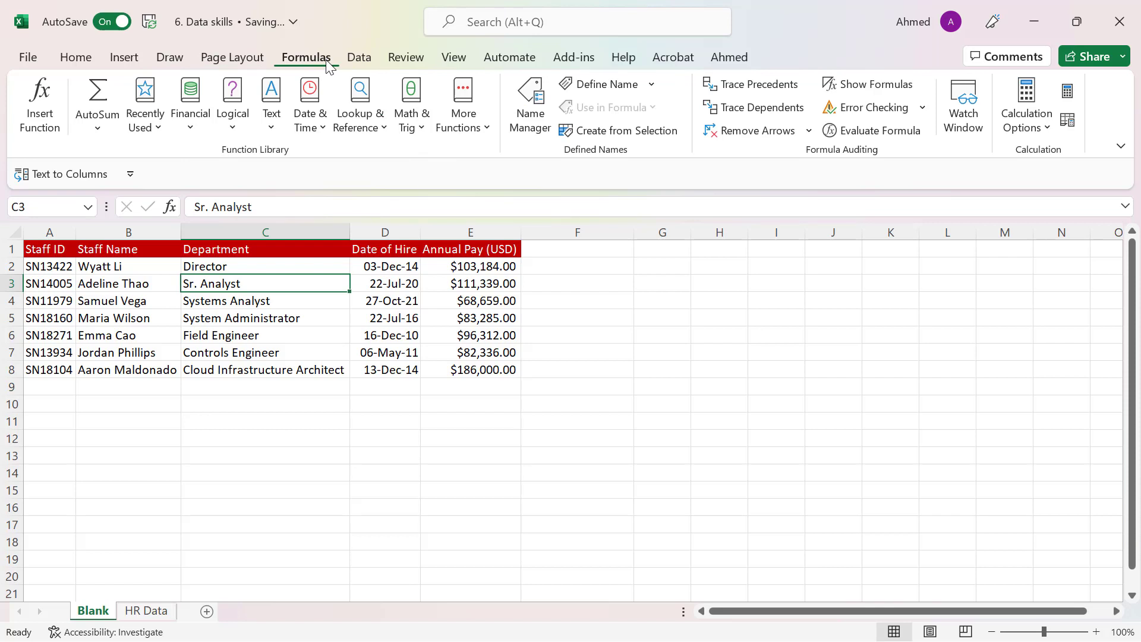
pyautogui.click(76, 60)
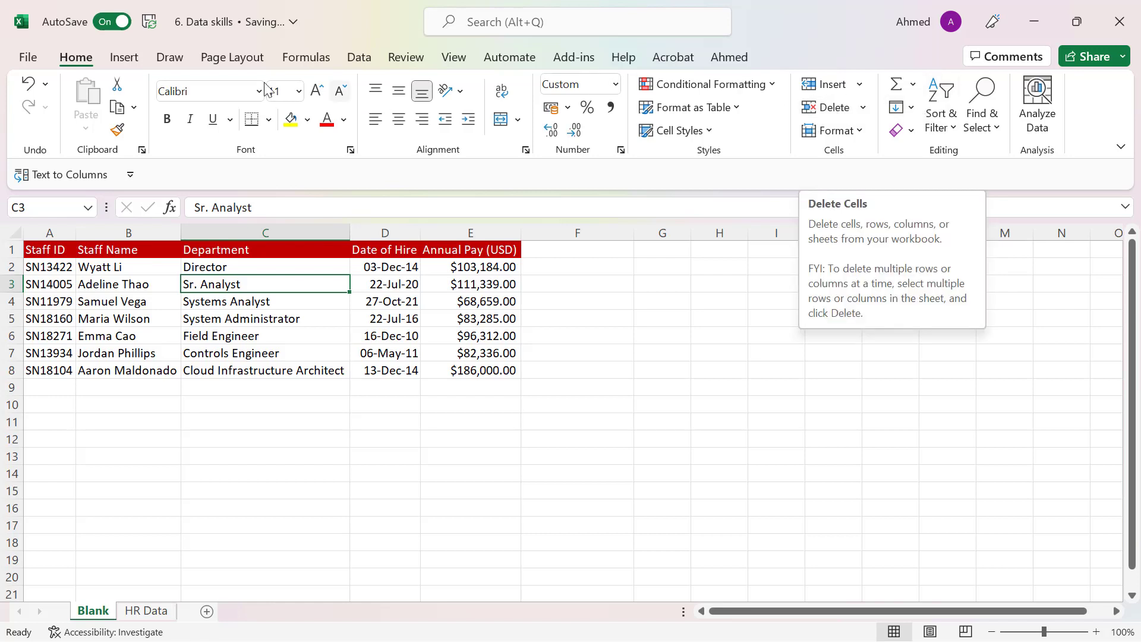
pyautogui.click(170, 59)
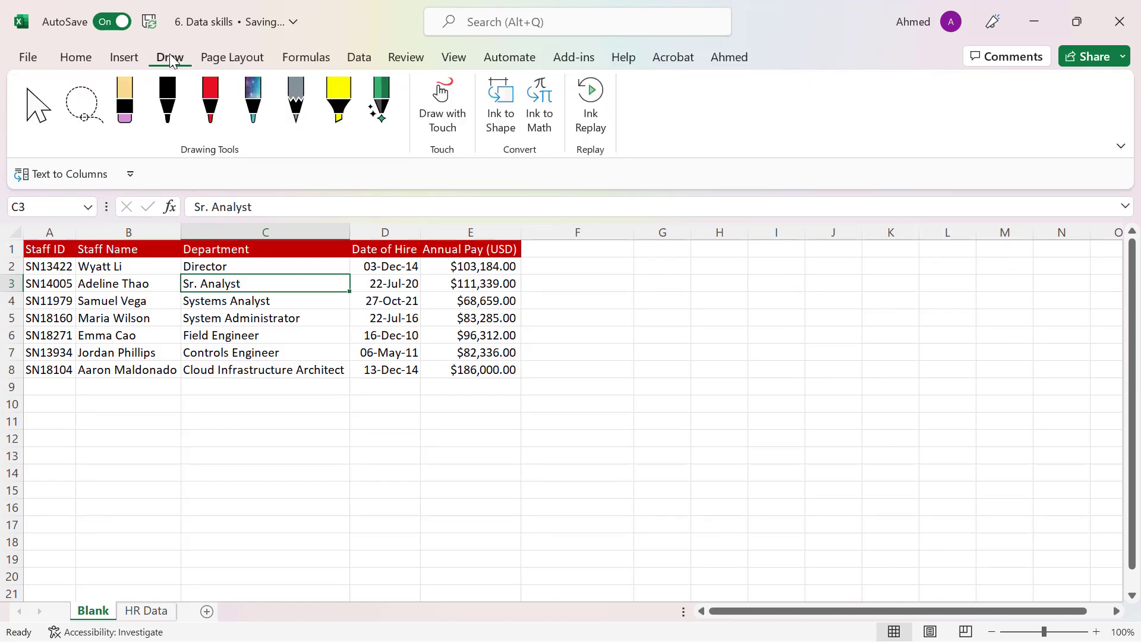
# - Sort the staff table alphabetically from A to Z by the Staff Name column
pyautogui.click(359, 58)
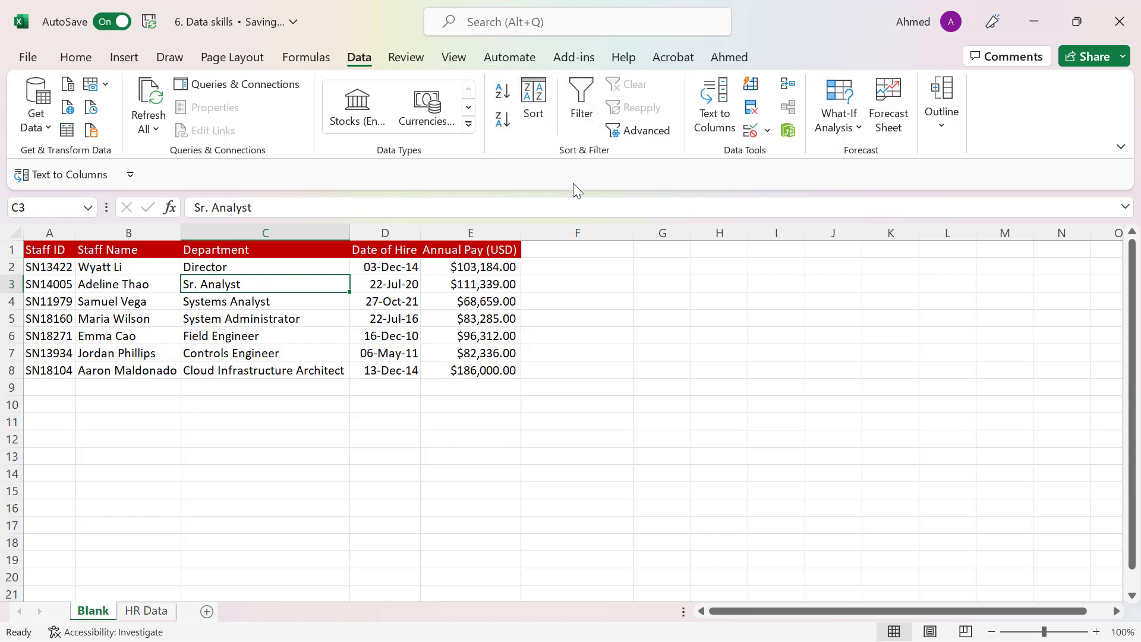
pyautogui.click(117, 305)
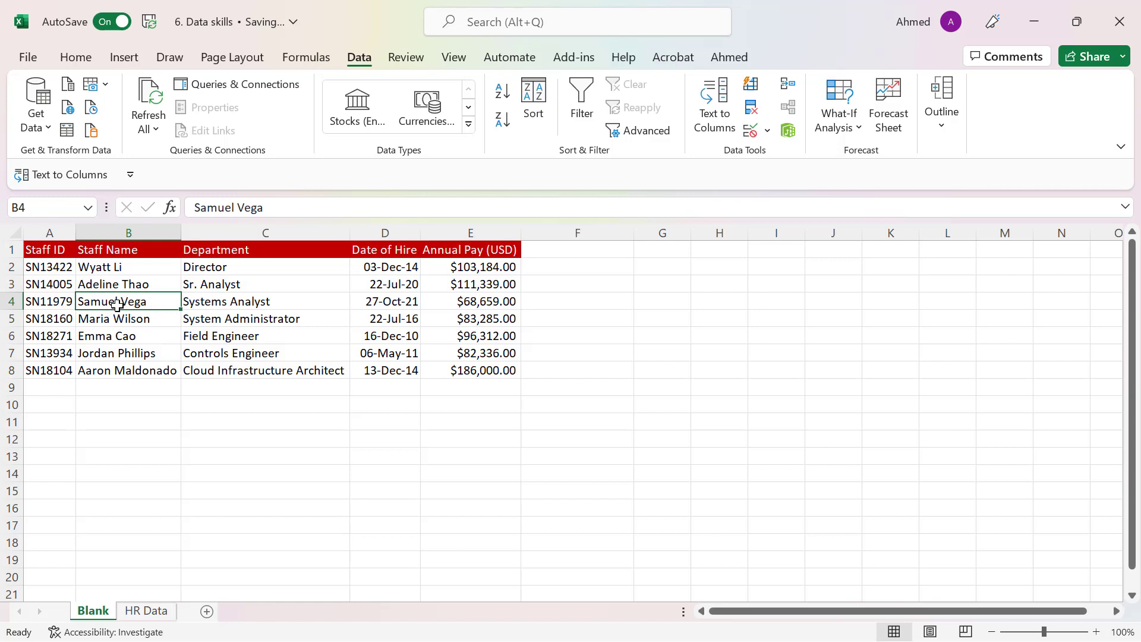
pyautogui.click(140, 253)
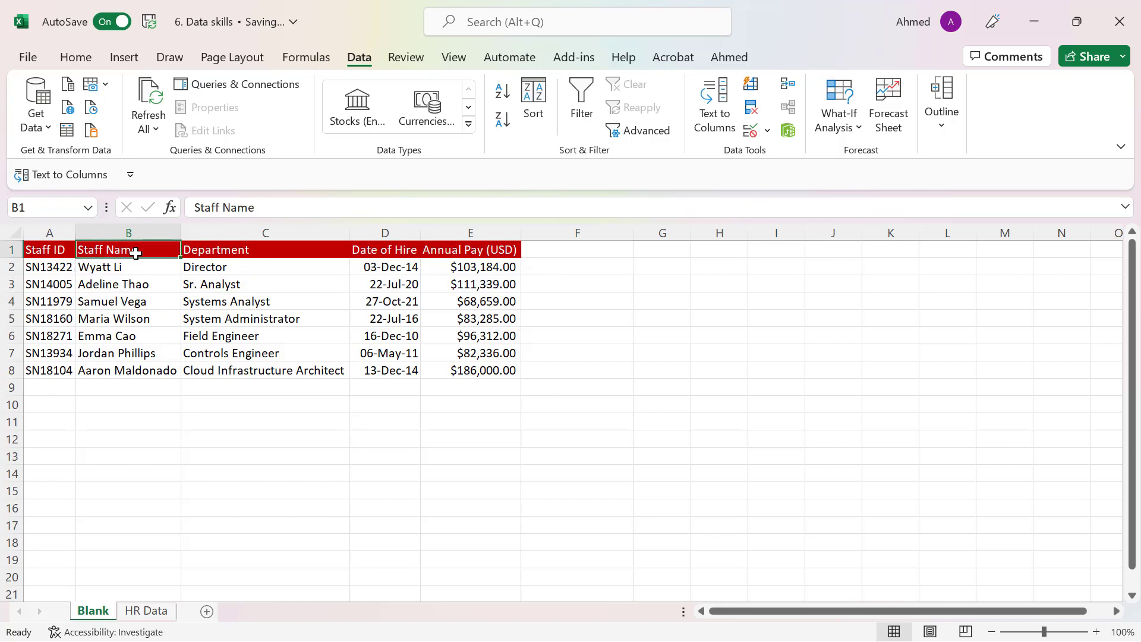
pyautogui.moveTo(59, 250); pyautogui.dragTo(464, 368)
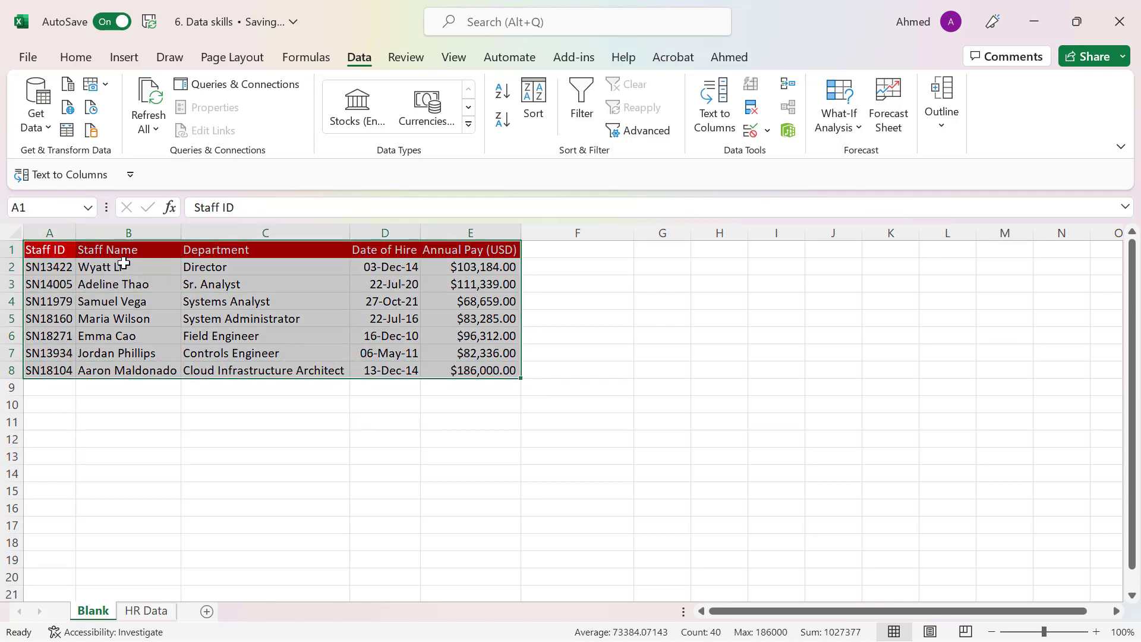
pyautogui.click(124, 264)
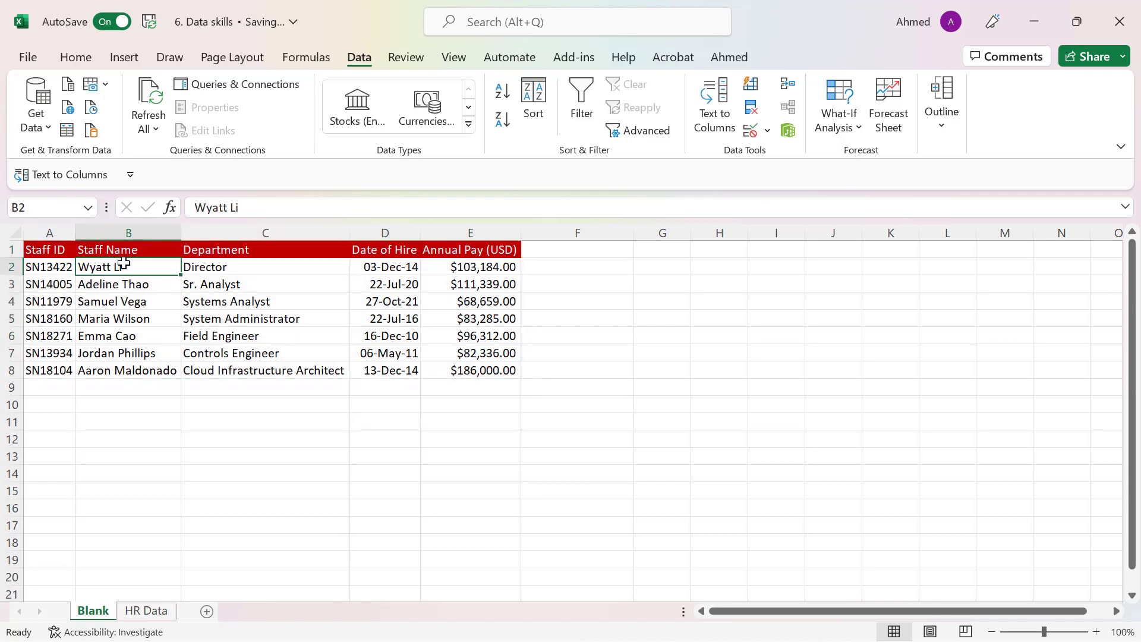
pyautogui.click(125, 299)
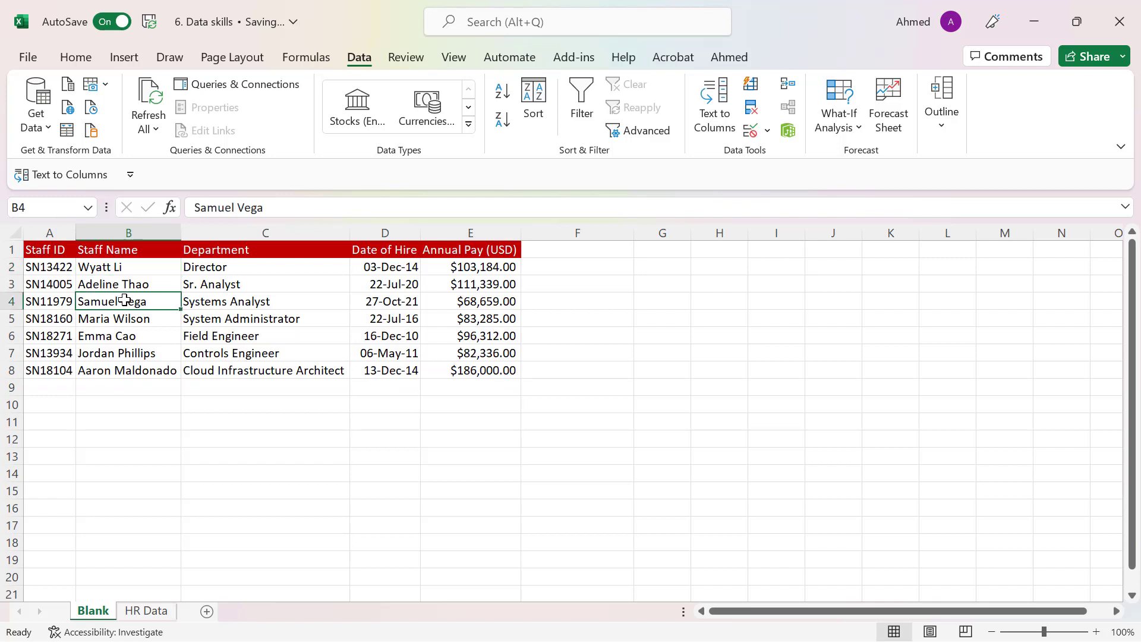
pyautogui.click(126, 270)
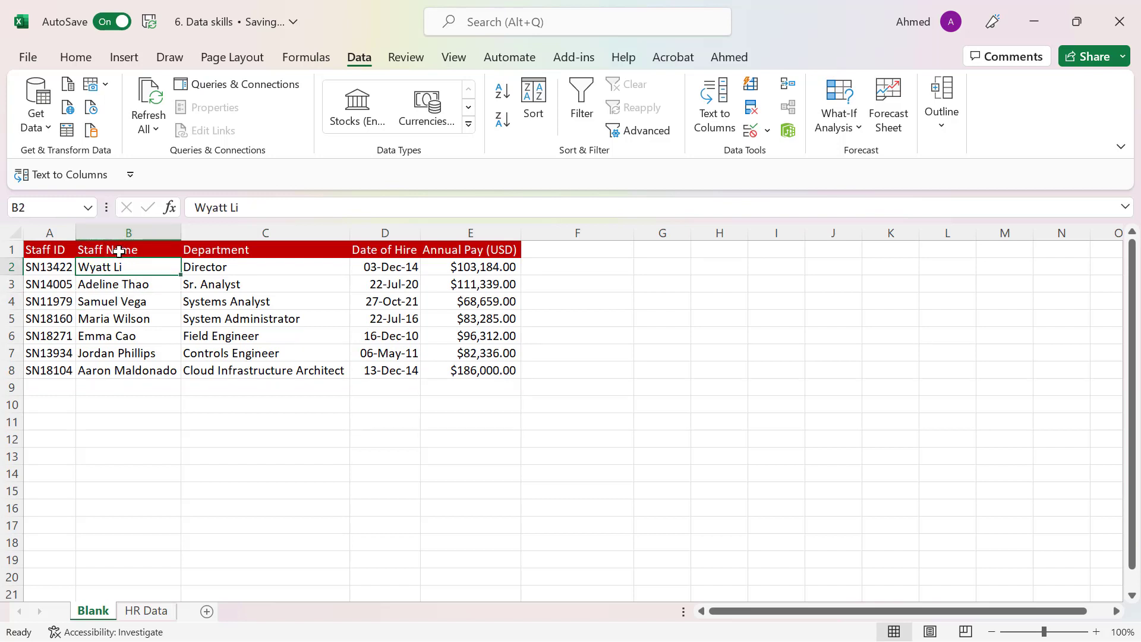
pyautogui.moveTo(119, 251); pyautogui.dragTo(122, 336)
pyautogui.click(119, 253)
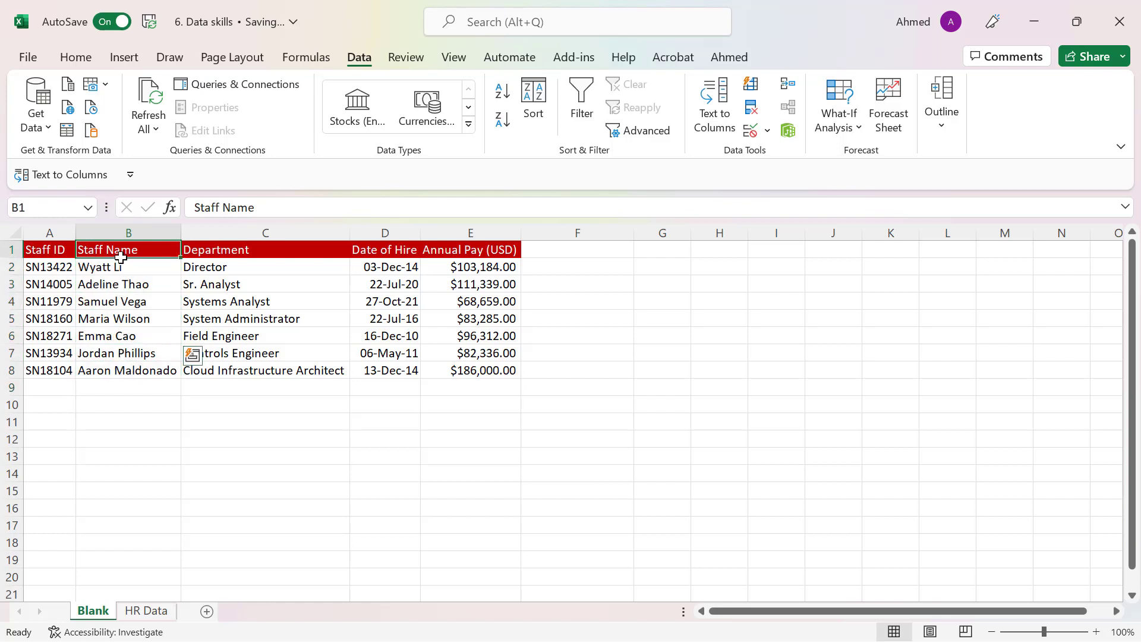
pyautogui.click(120, 304)
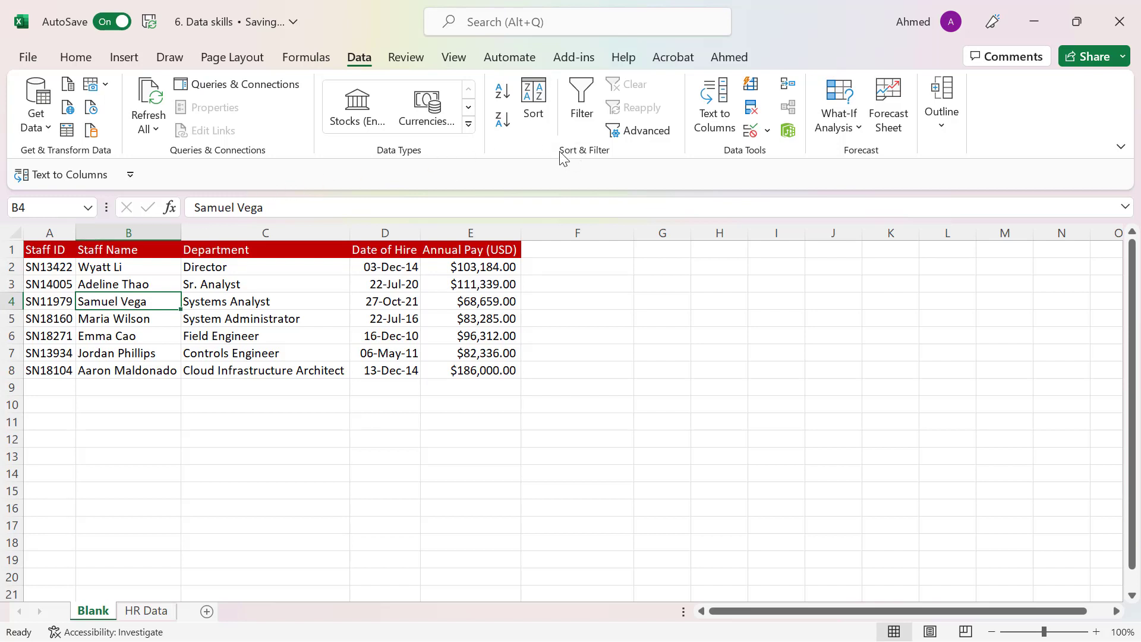
pyautogui.click(502, 95)
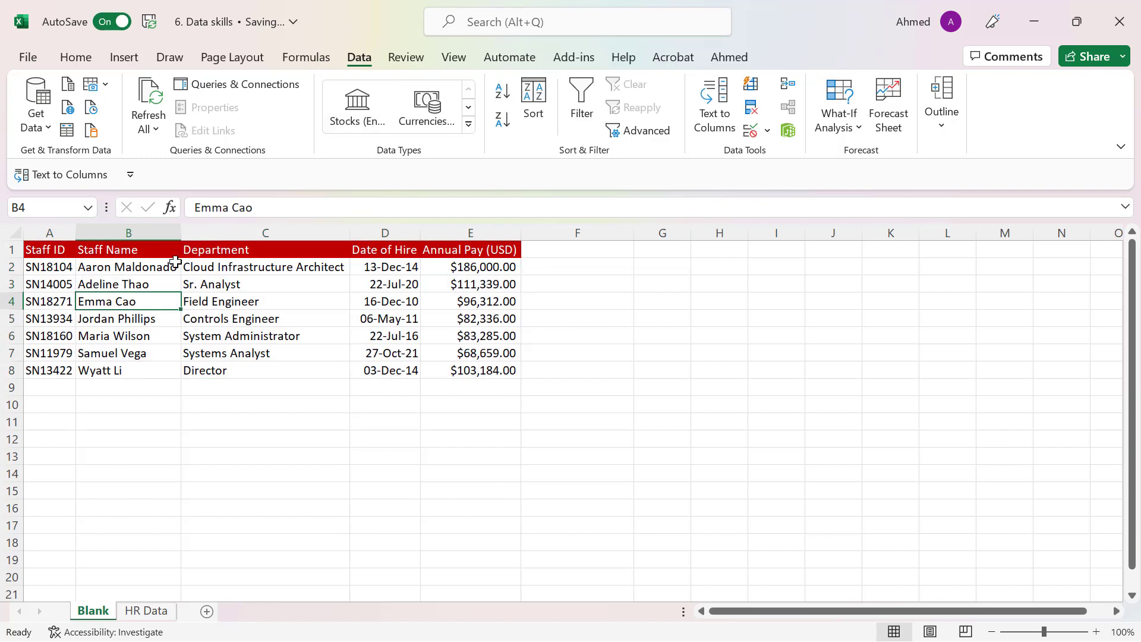
pyautogui.click(105, 268)
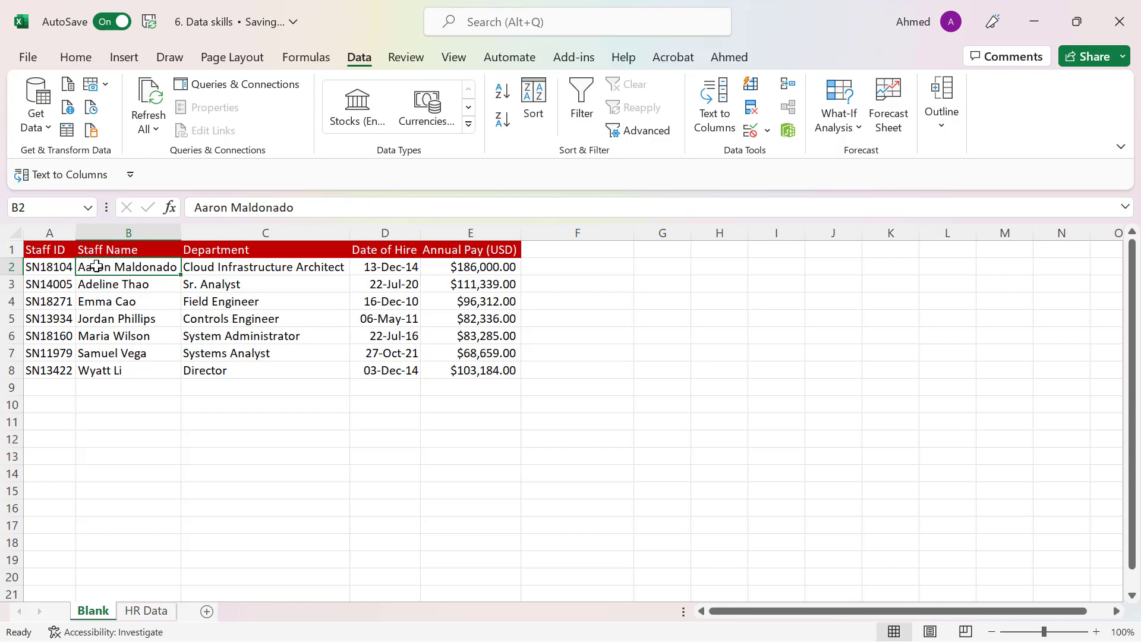
pyautogui.moveTo(97, 266); pyautogui.dragTo(105, 371)
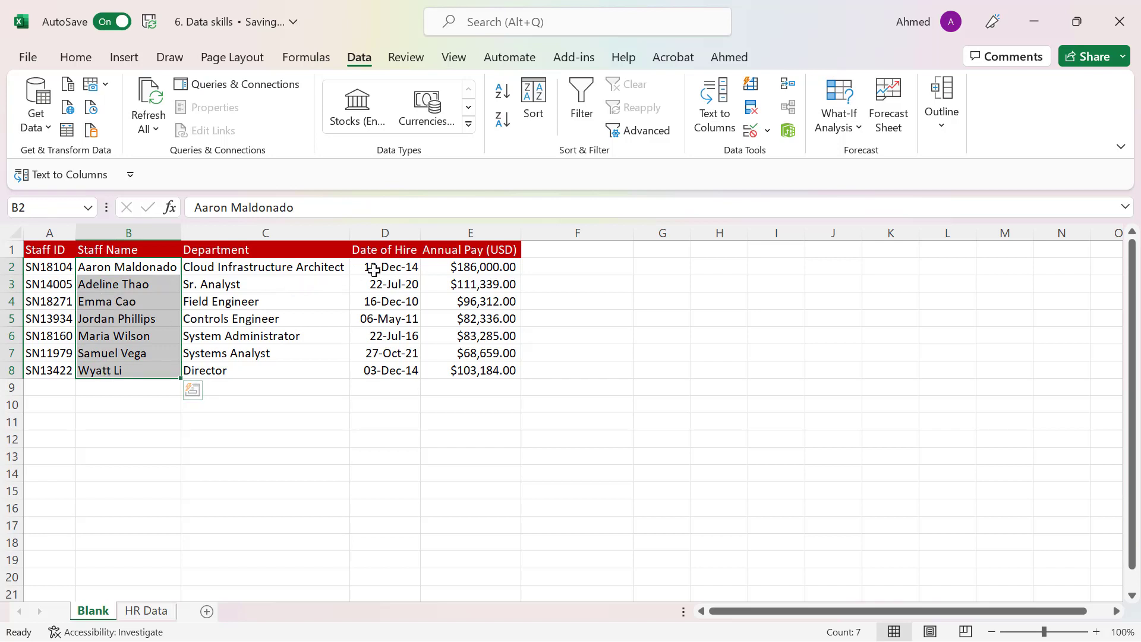
# - Sort the staff table by the Date of Hire column from oldest to newest
pyautogui.moveTo(372, 266); pyautogui.dragTo(375, 373)
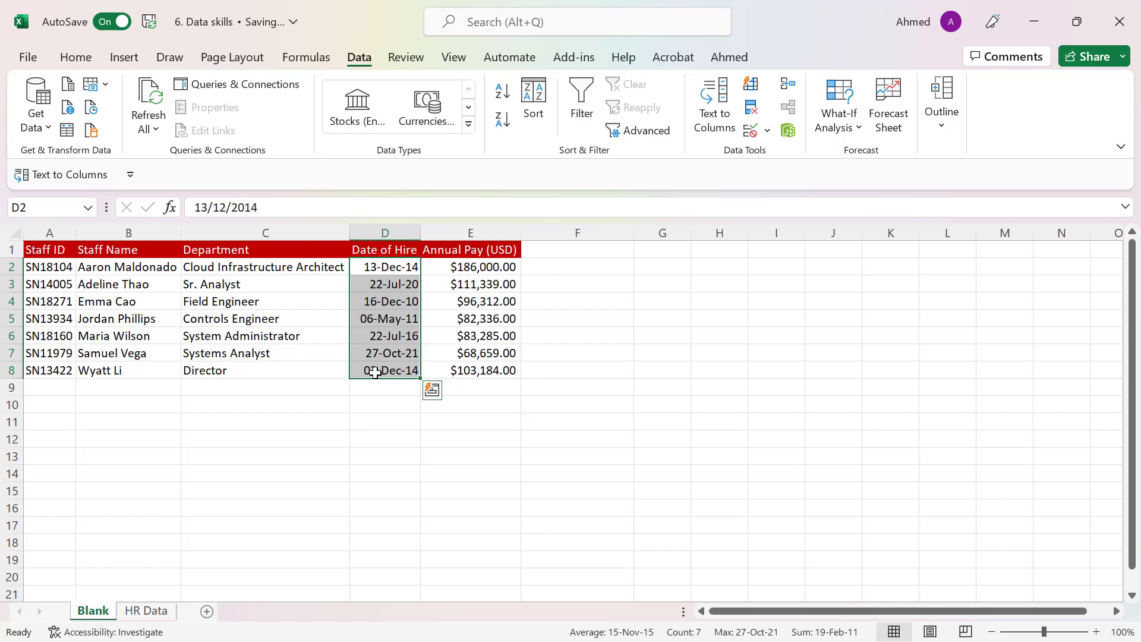
pyautogui.click(384, 303)
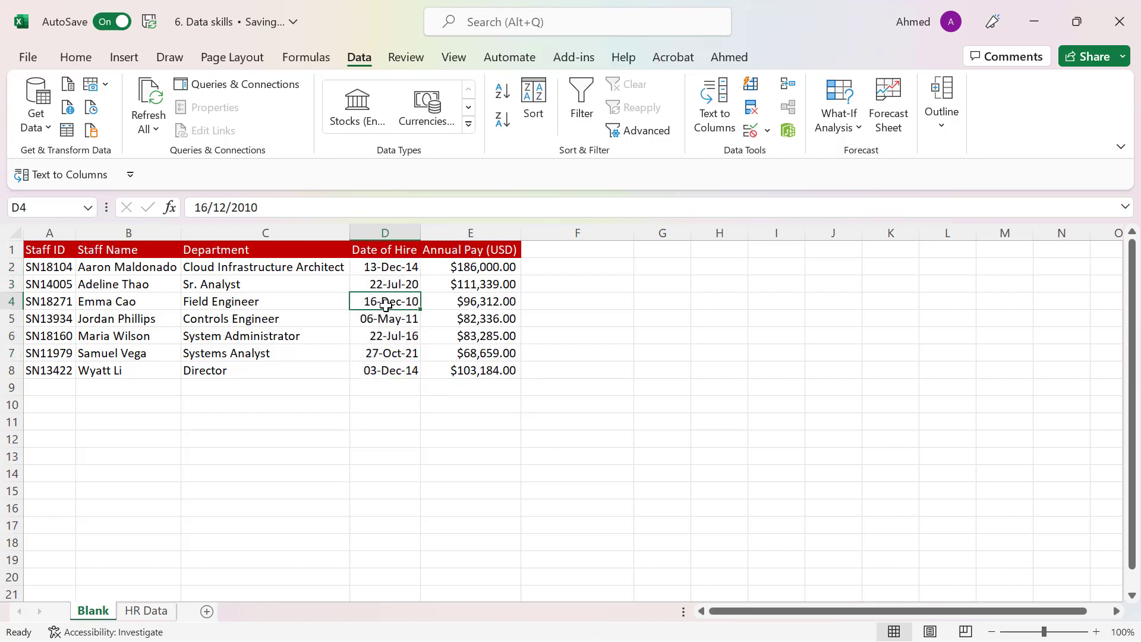
pyautogui.click(503, 91)
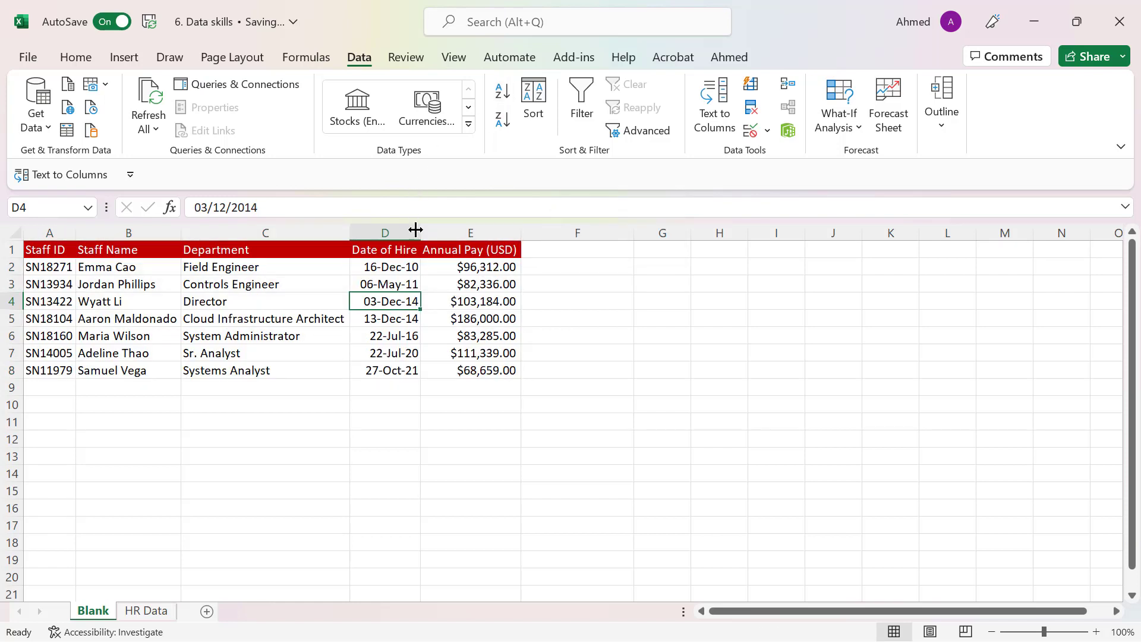
pyautogui.click(406, 266)
pyautogui.click(408, 282)
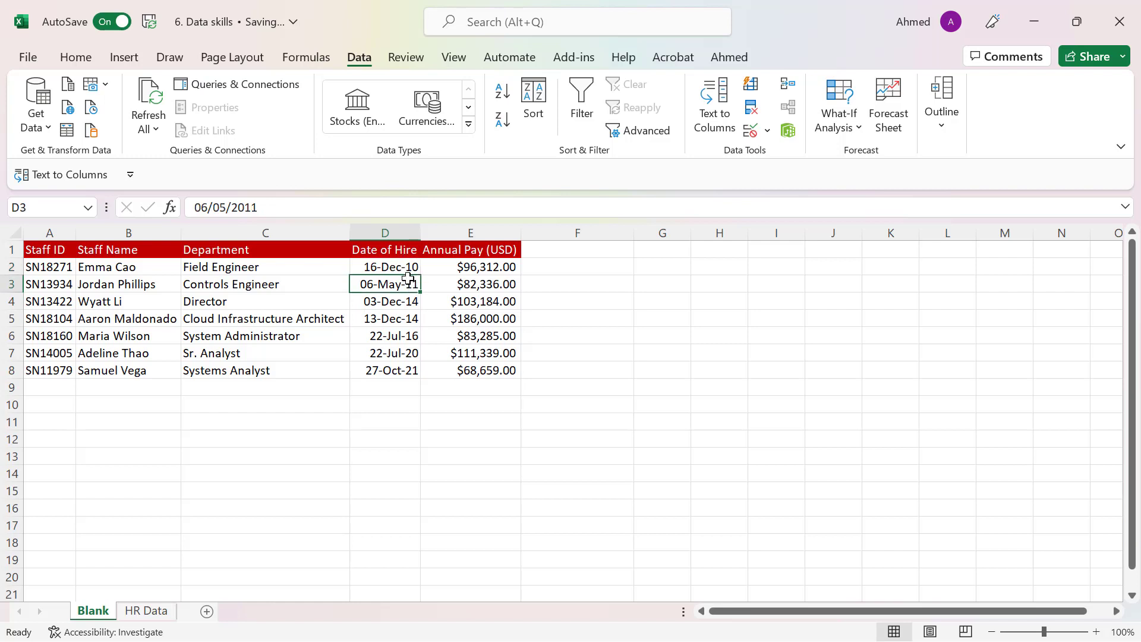
pyautogui.click(410, 316)
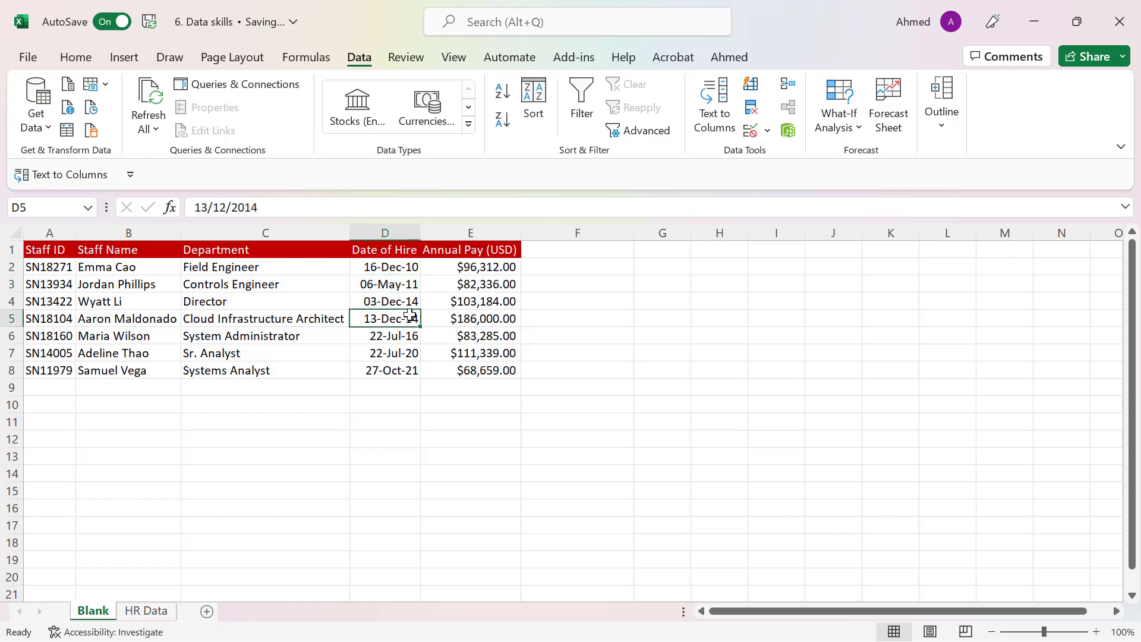
pyautogui.click(399, 368)
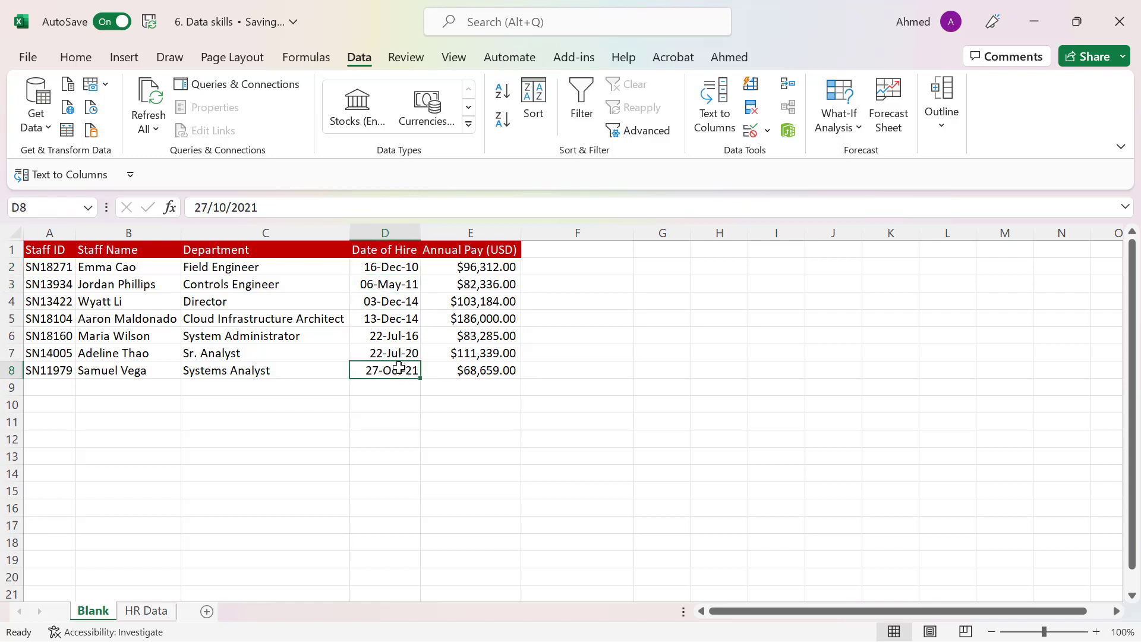
# - Sort the staff table by the Annual Pay (USD) column from largest to smallest and review the ordered rows
pyautogui.click(489, 273)
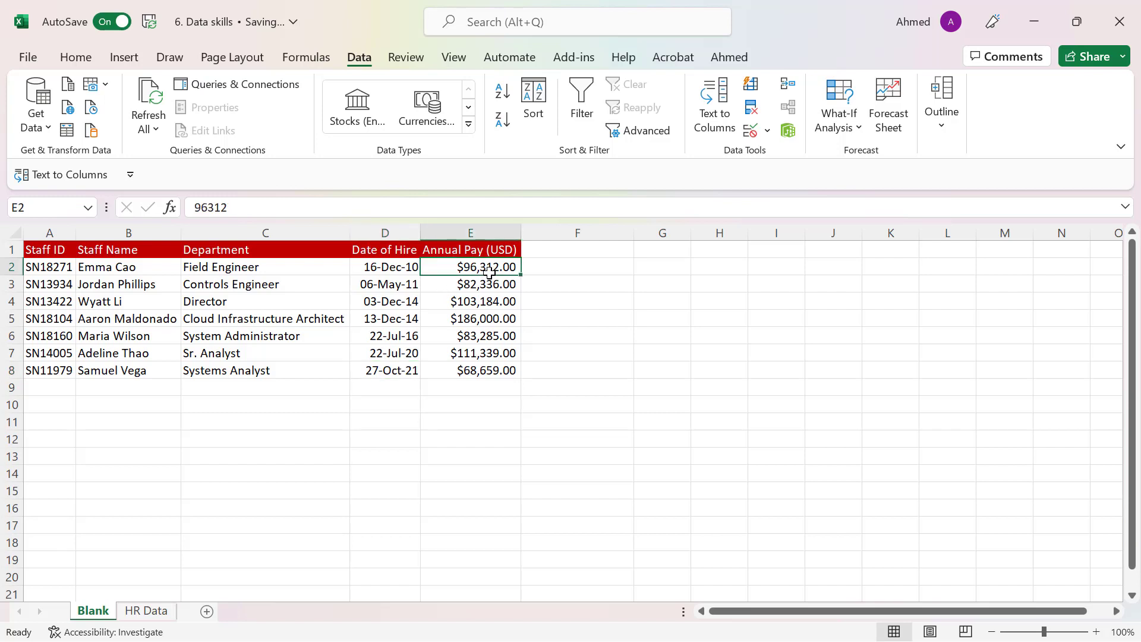
pyautogui.click(502, 122)
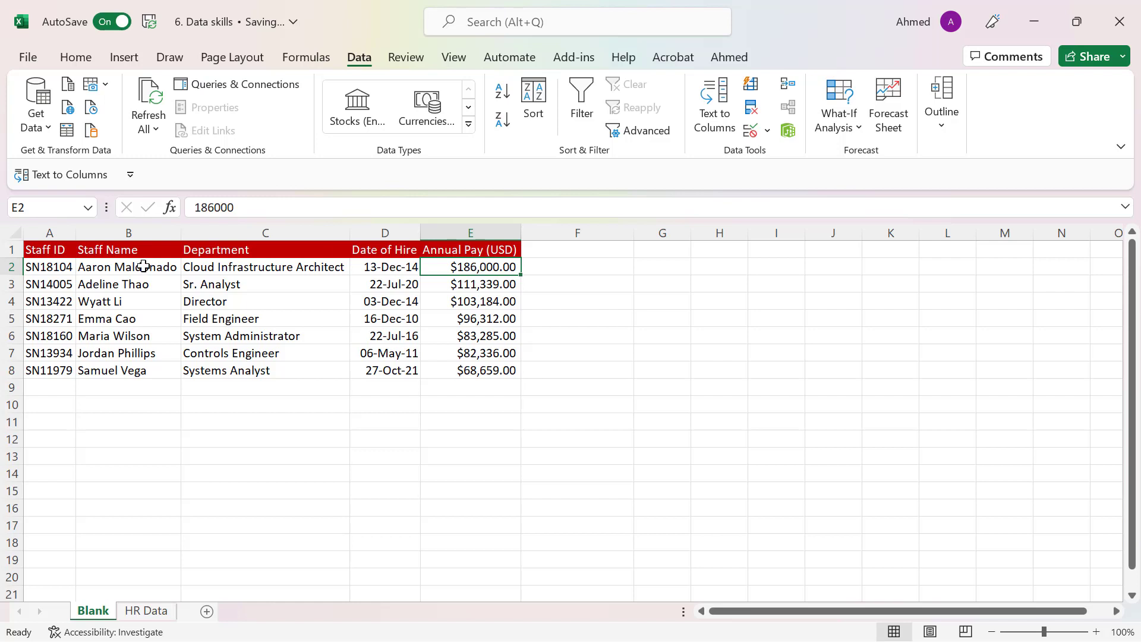
pyautogui.moveTo(49, 233); pyautogui.dragTo(382, 224)
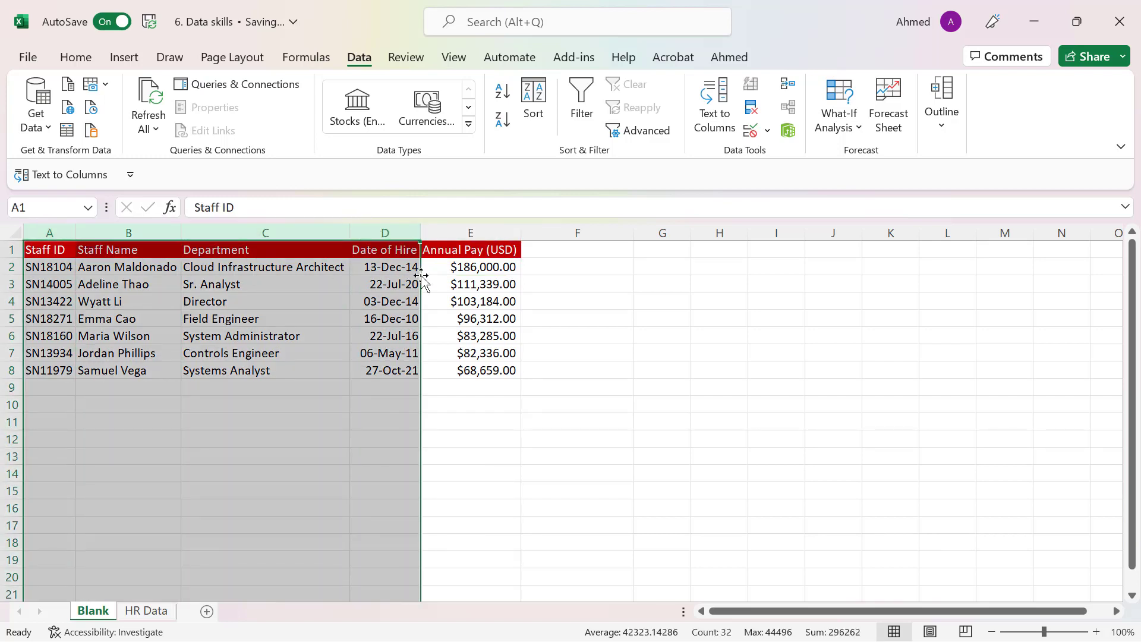
pyautogui.click(475, 272)
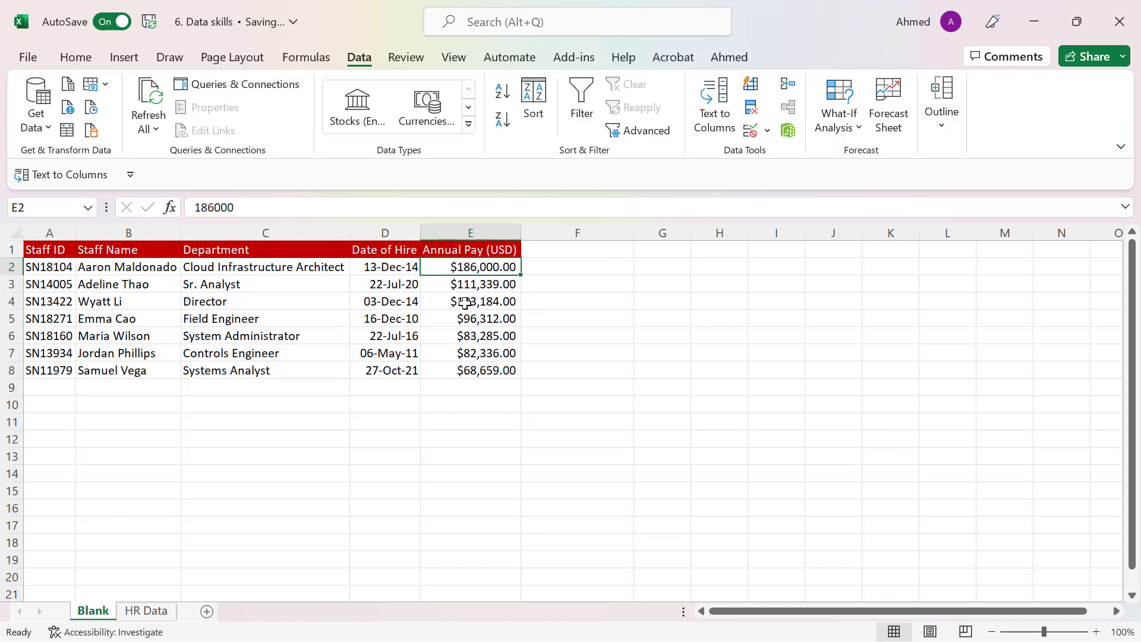
pyautogui.click(481, 251)
pyautogui.moveTo(481, 251); pyautogui.dragTo(479, 369)
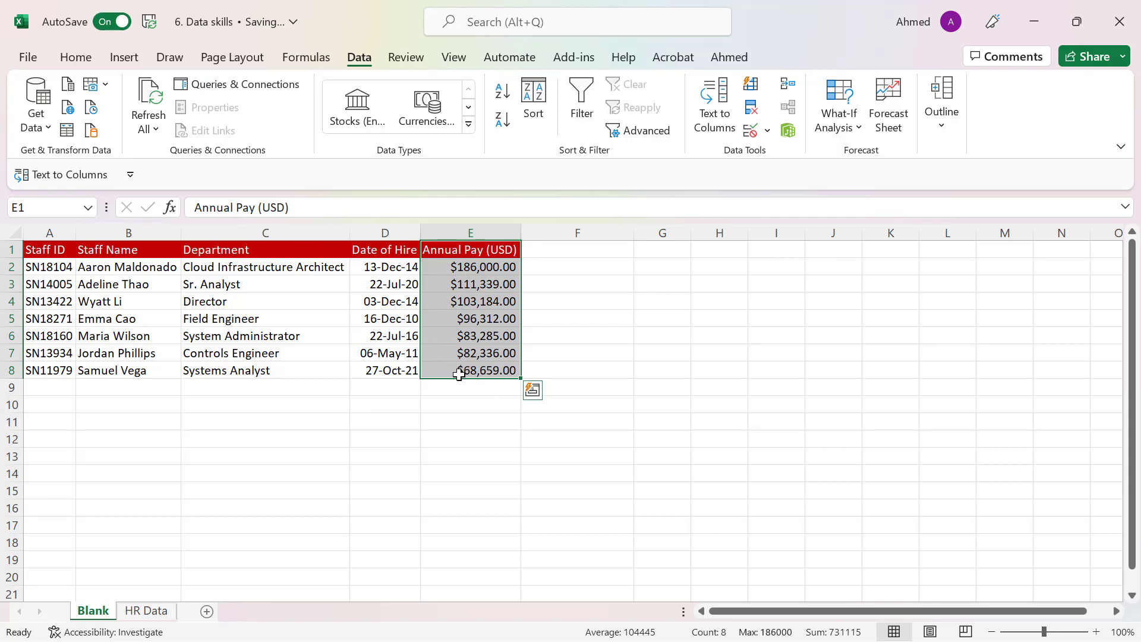
pyautogui.click(481, 372)
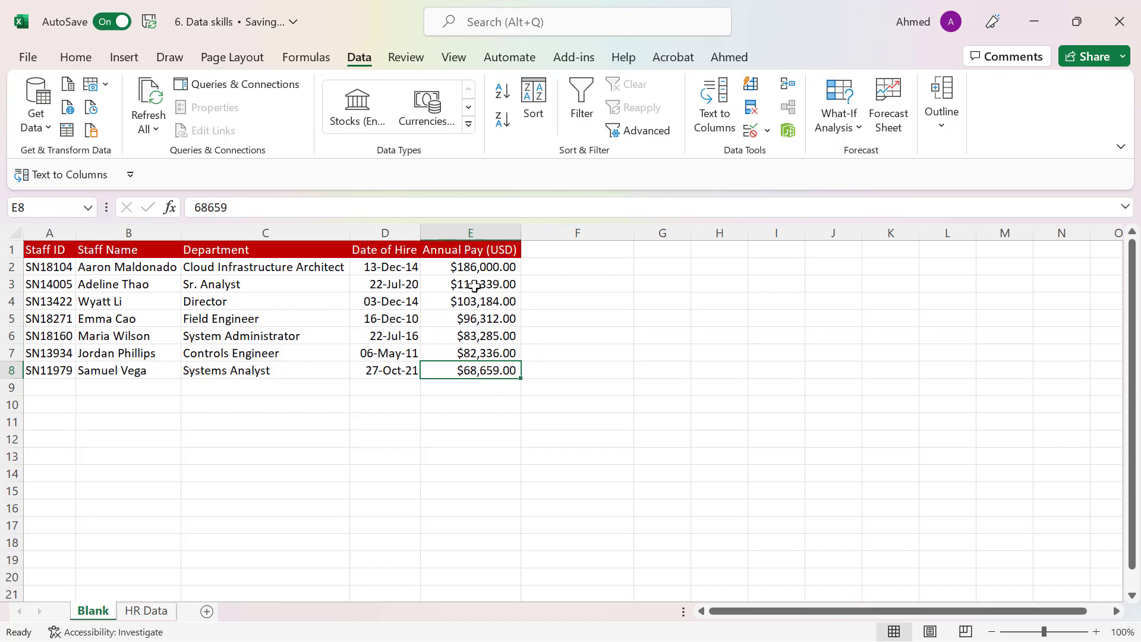
pyautogui.moveTo(469, 268); pyautogui.dragTo(477, 370)
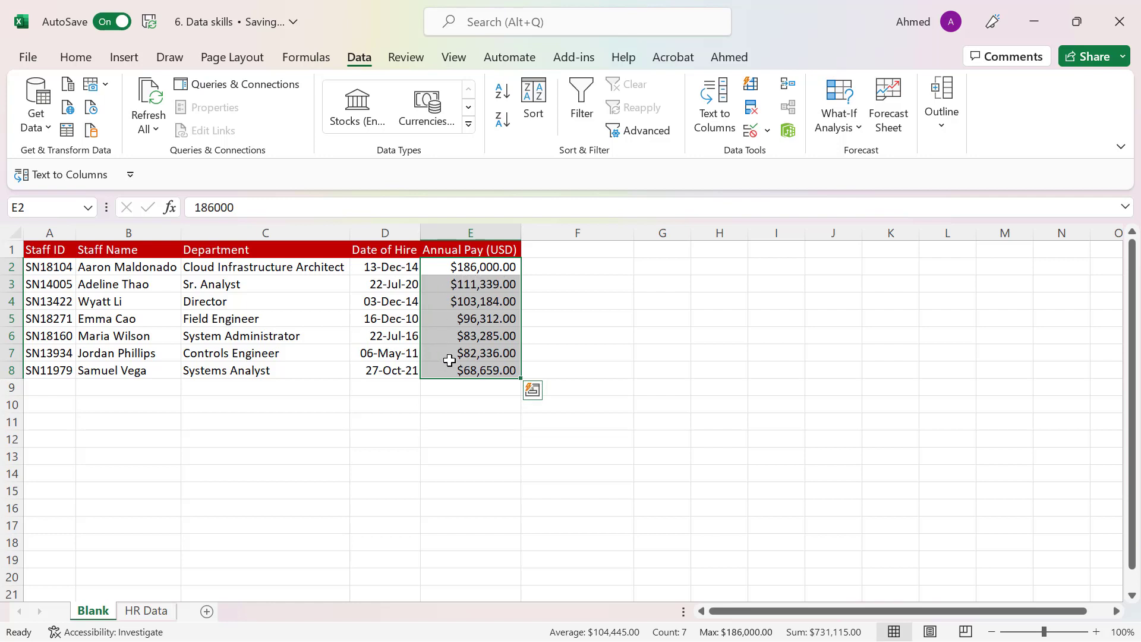
pyautogui.click(473, 373)
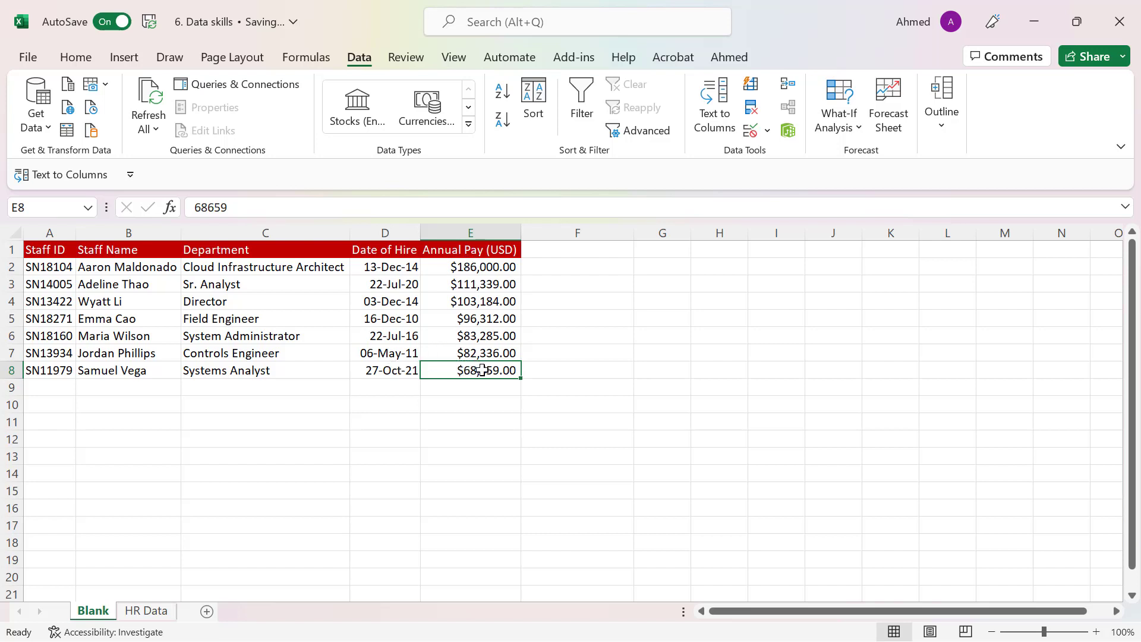
pyautogui.moveTo(399, 375); pyautogui.dragTo(66, 373)
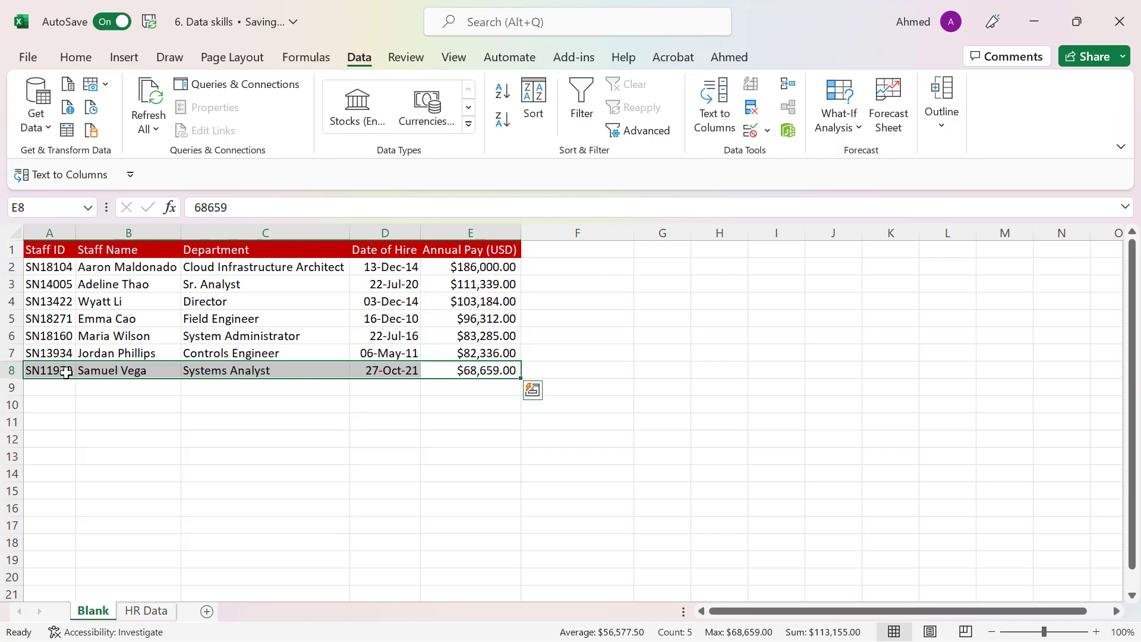
# - Sort the staff table by the Annual Pay (USD) column from smallest to largest and review the first record
pyautogui.click(477, 330)
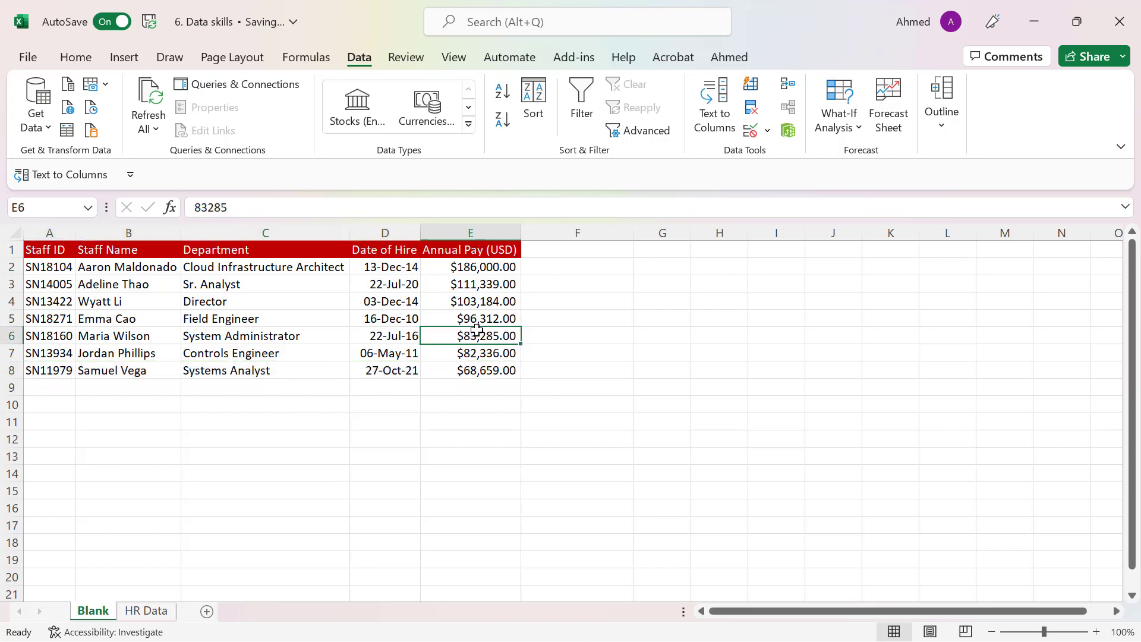
pyautogui.click(503, 90)
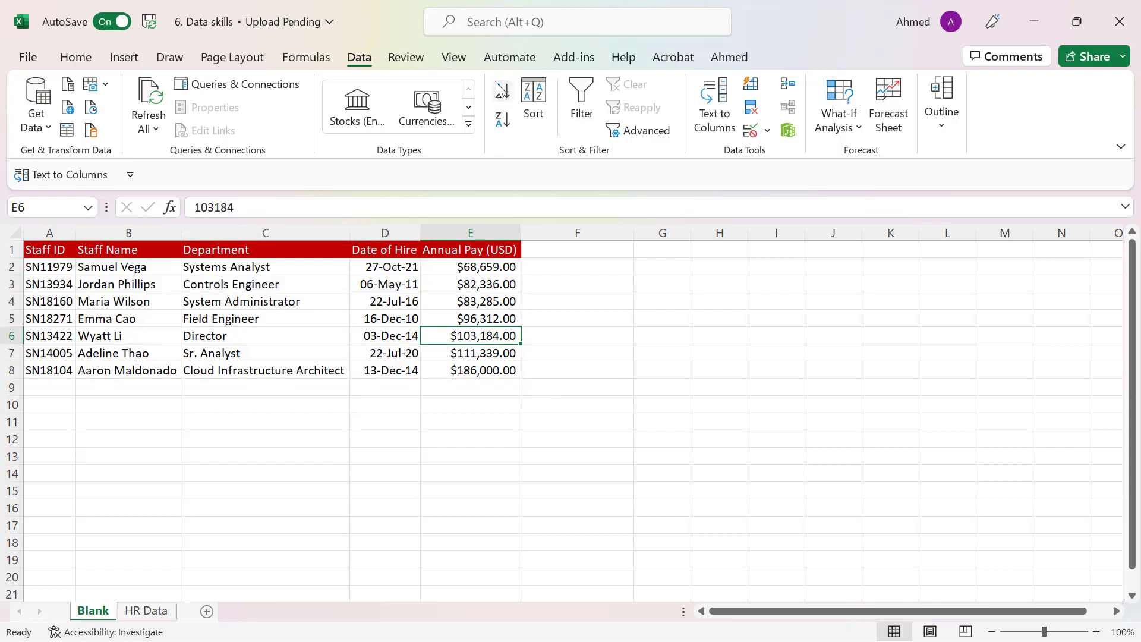
pyautogui.click(497, 268)
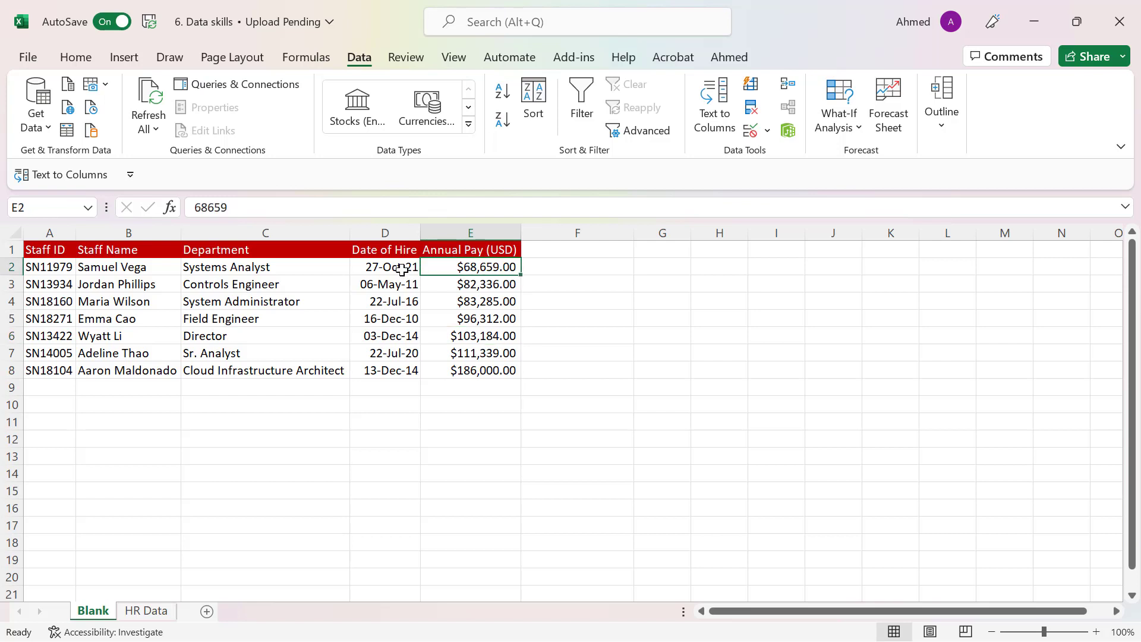
pyautogui.moveTo(408, 267); pyautogui.dragTo(72, 269)
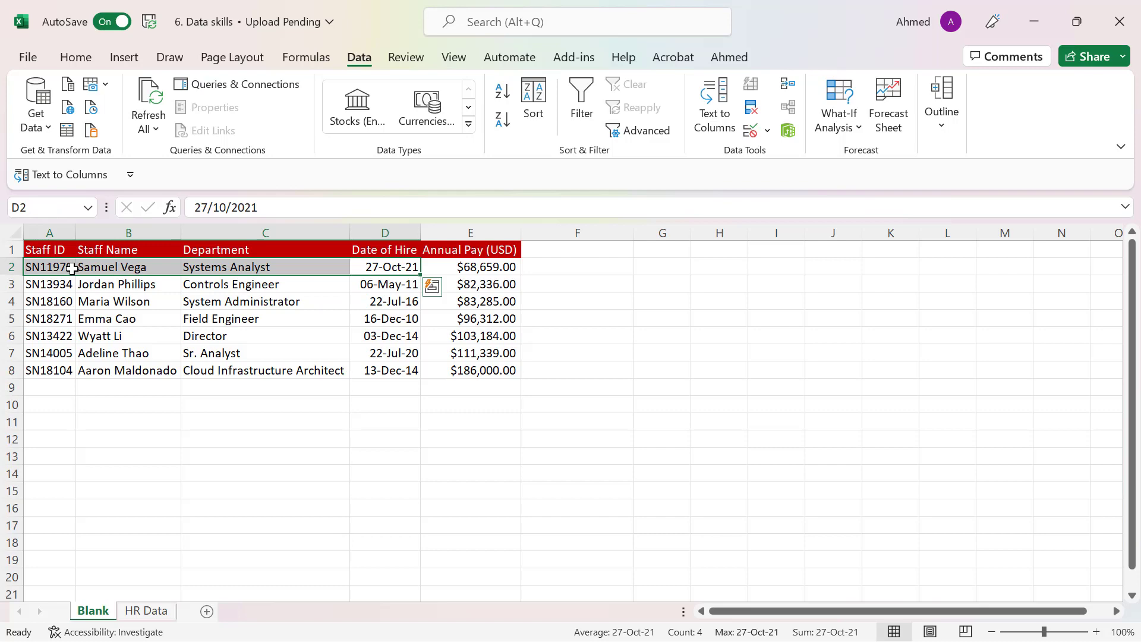